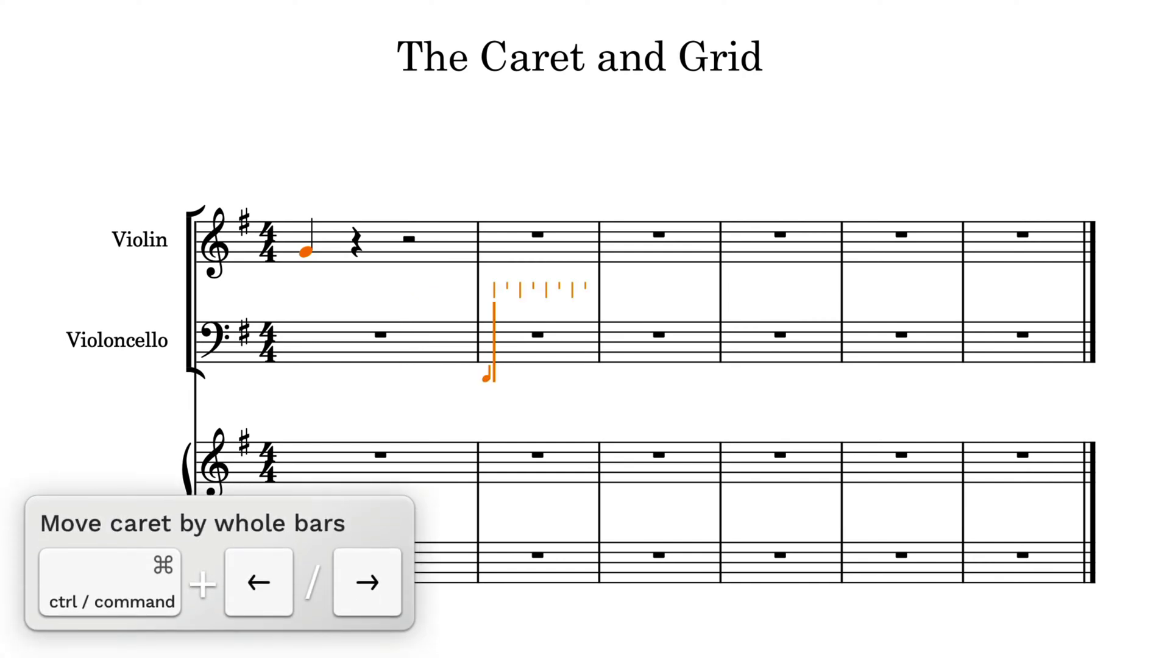
key(ctrl+Right)
key(ctrl+Right)
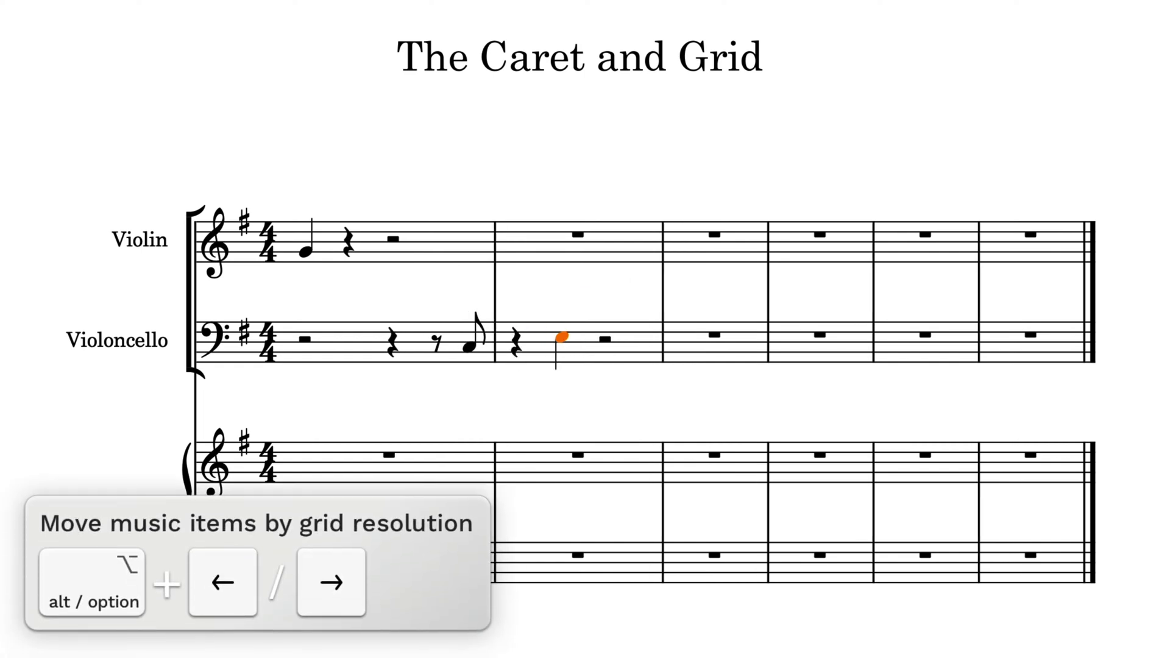
key(alt+Right)
Step: Nudge the cello note later along the grid, then back earlier to beat 1.5
key(alt+Left)
key(alt+Left)
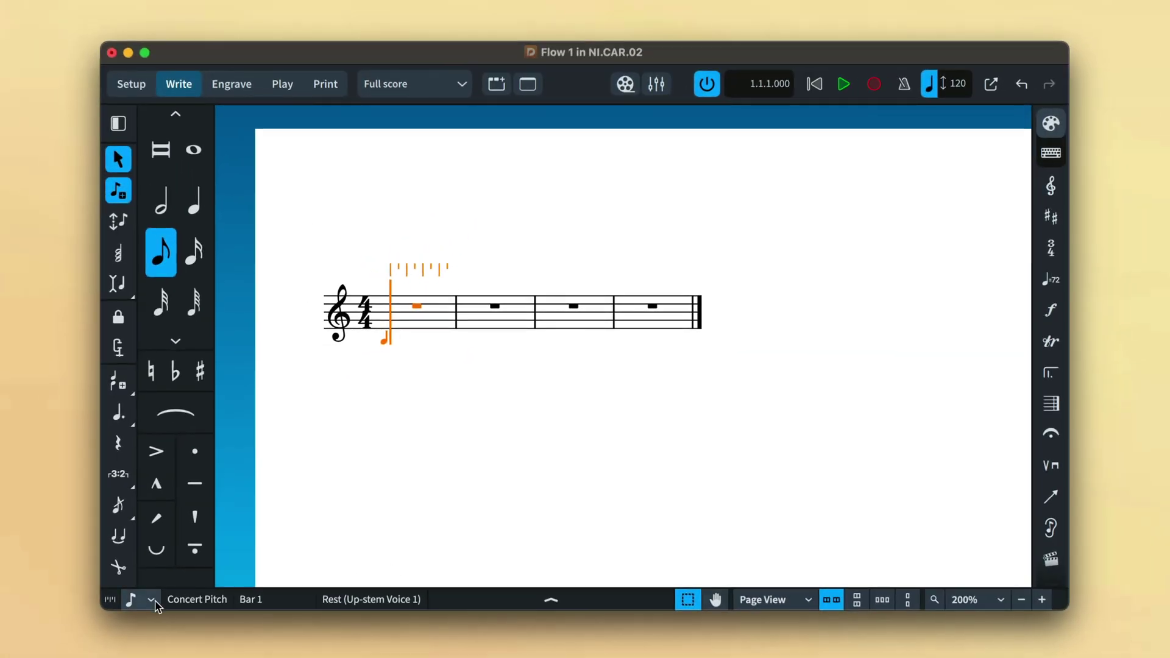
Step: Set a finer rhythmic grid, enter a rest then the tied C–E figure in bar 1, and coarsen the grid again
click(153, 600)
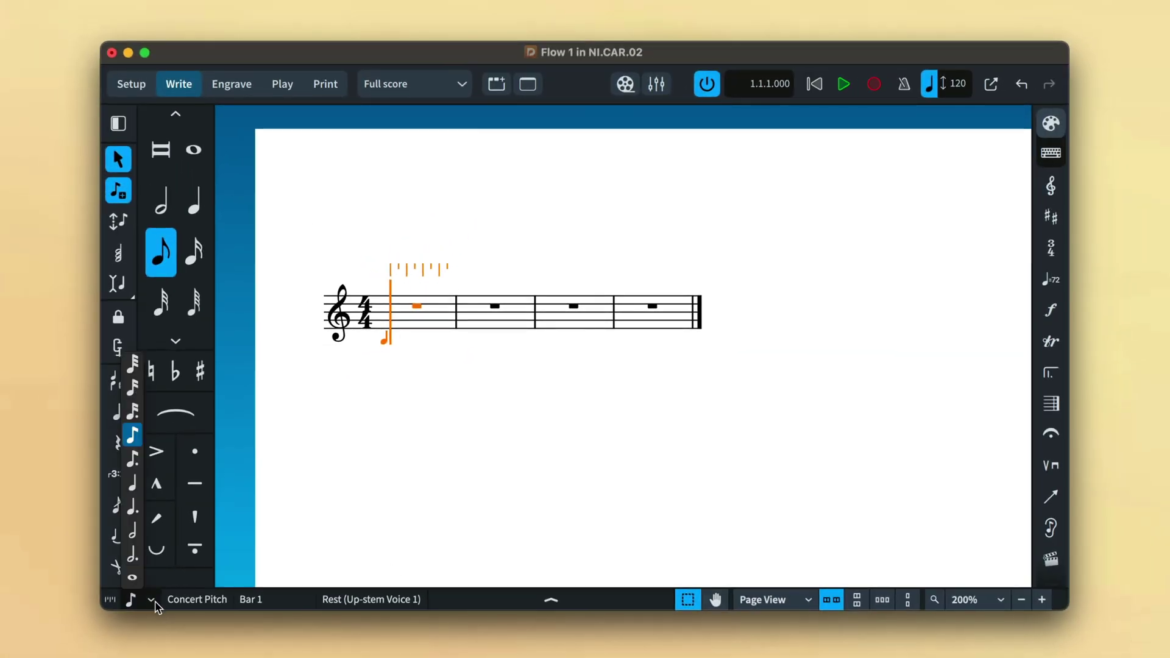
click(138, 396)
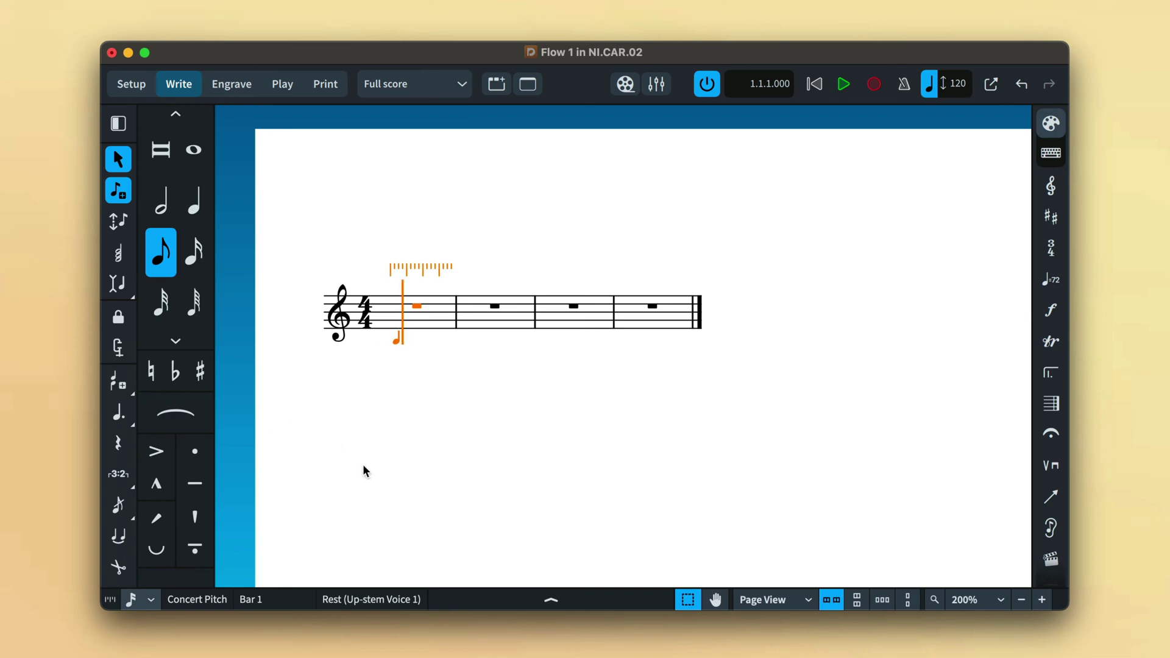
key(Right)
key(Right)
key(Right)
key(c)
key(e)
key(c)
key(e)
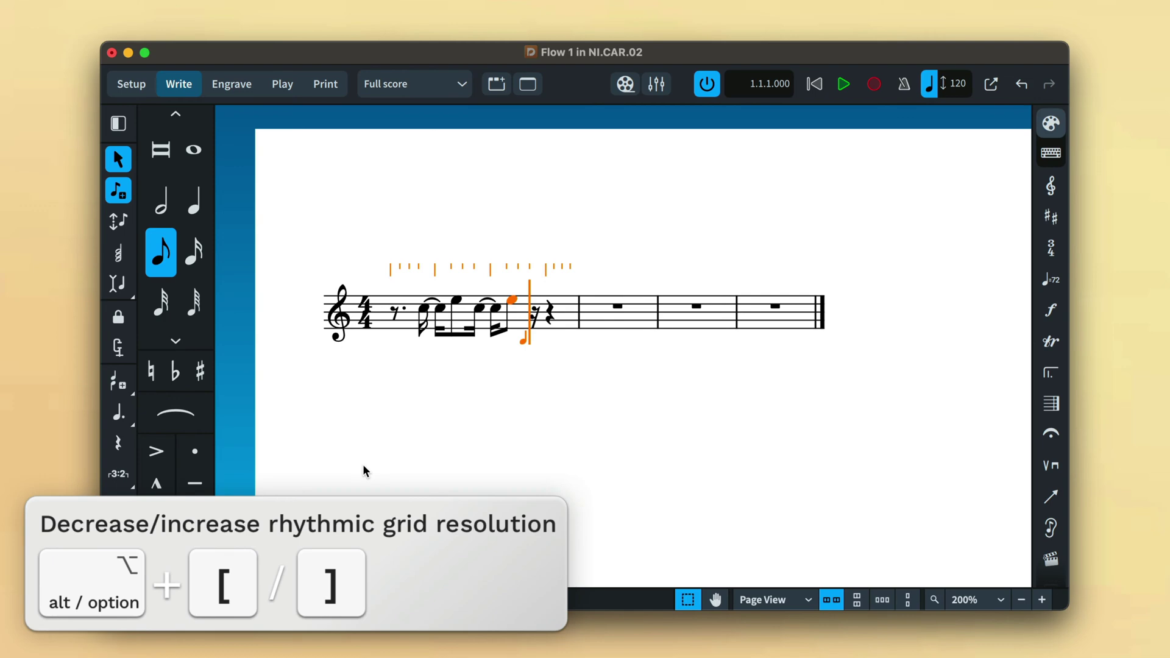
key(alt+bracketleft)
key(alt+bracketleft)
key(alt+bracketleft)
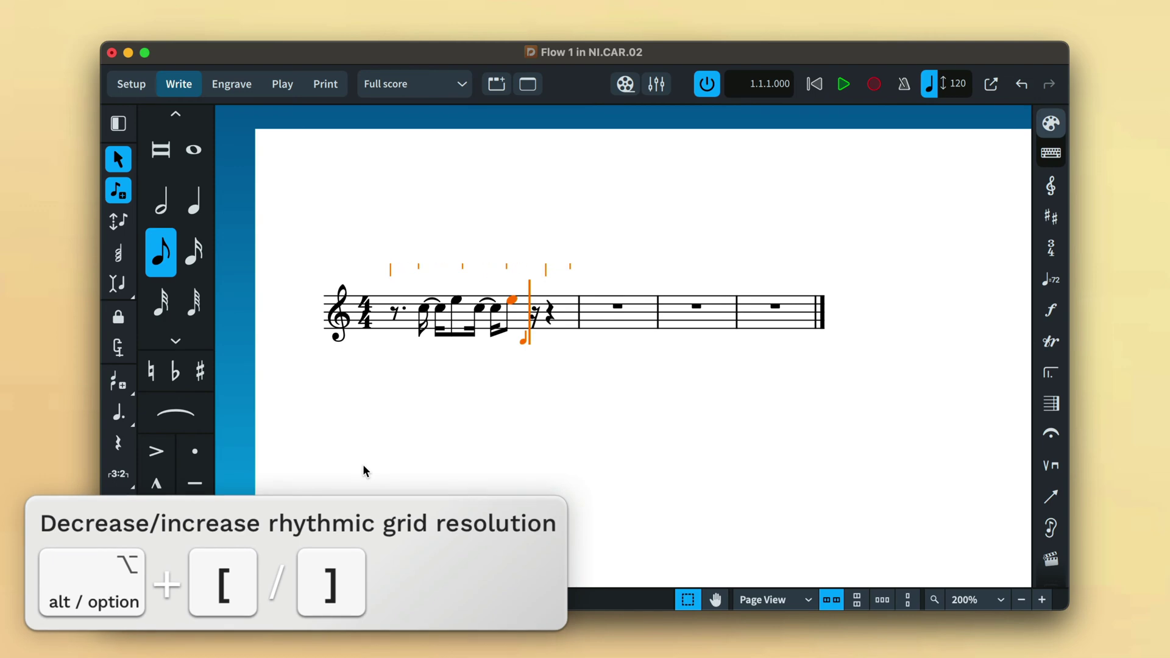
key(Right)
key(Right)
key(Right)
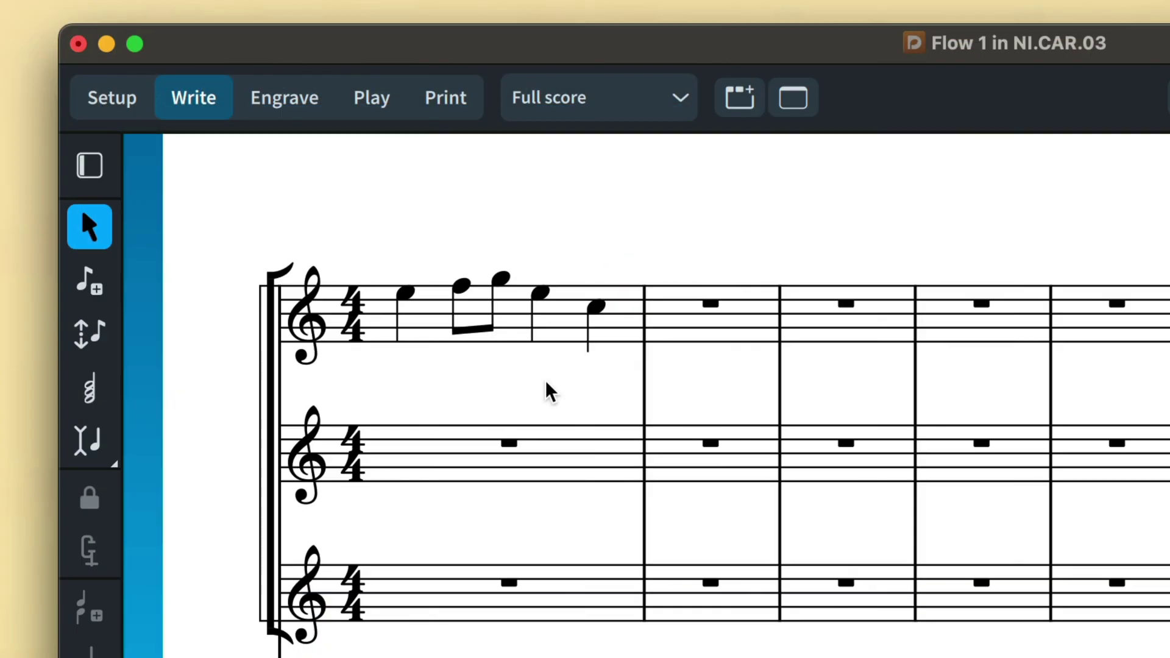
Step: Add a new lower voice of two half-note Gs under the bar-1 melody
click(407, 296)
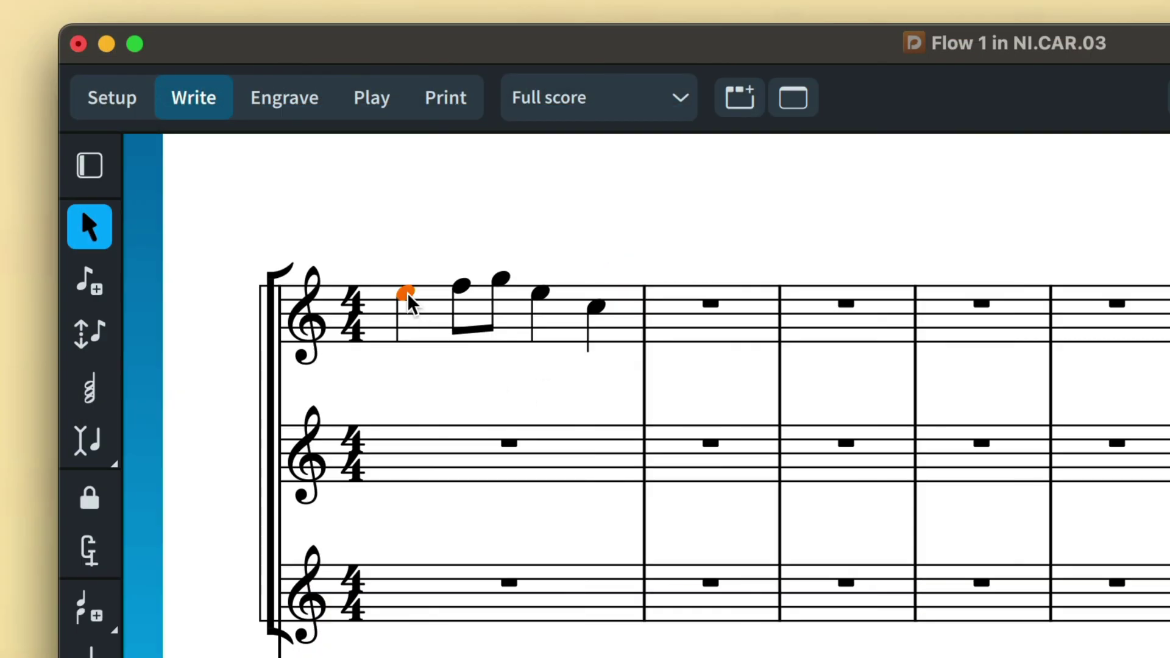
click(98, 291)
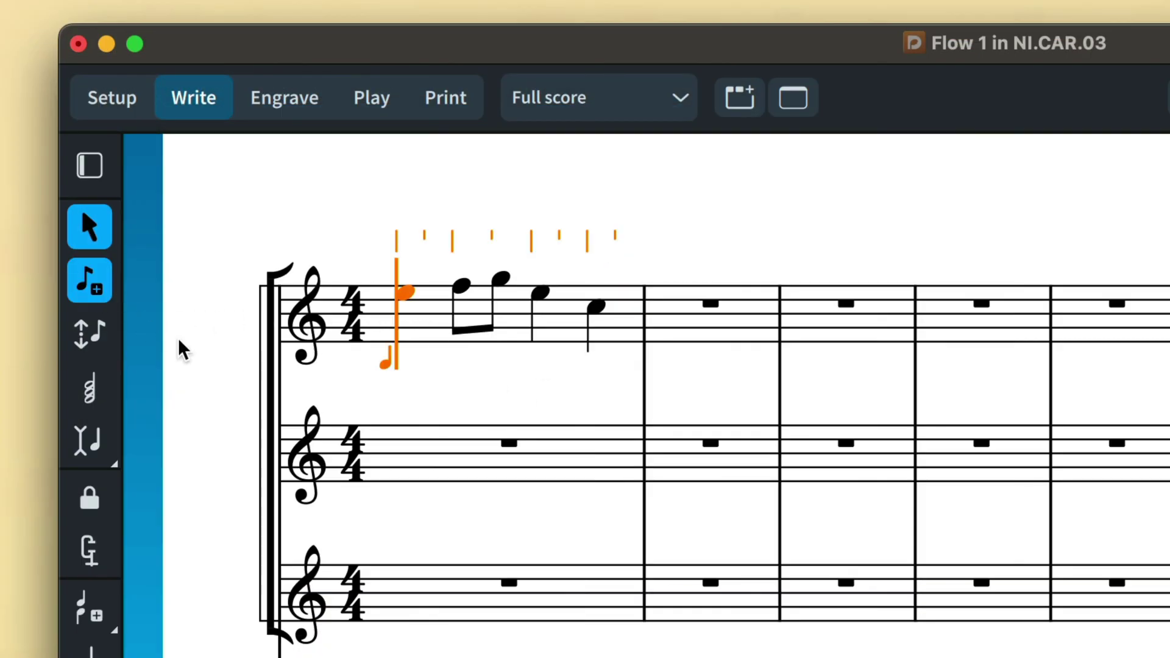
click(91, 612)
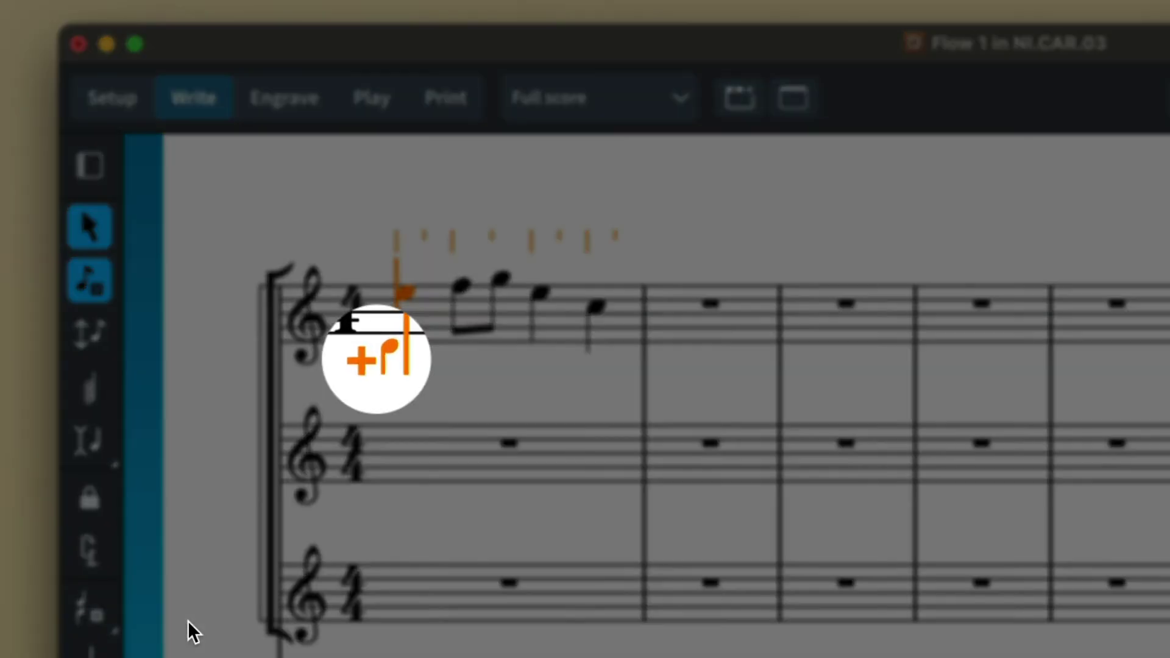
key(g)
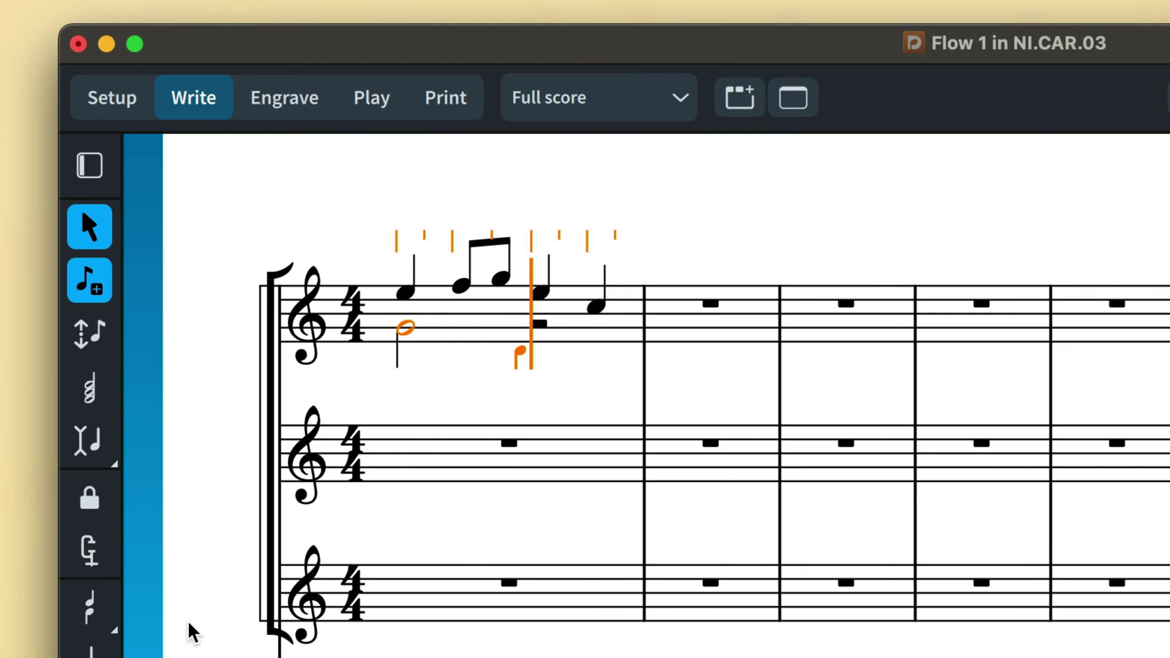
key(g)
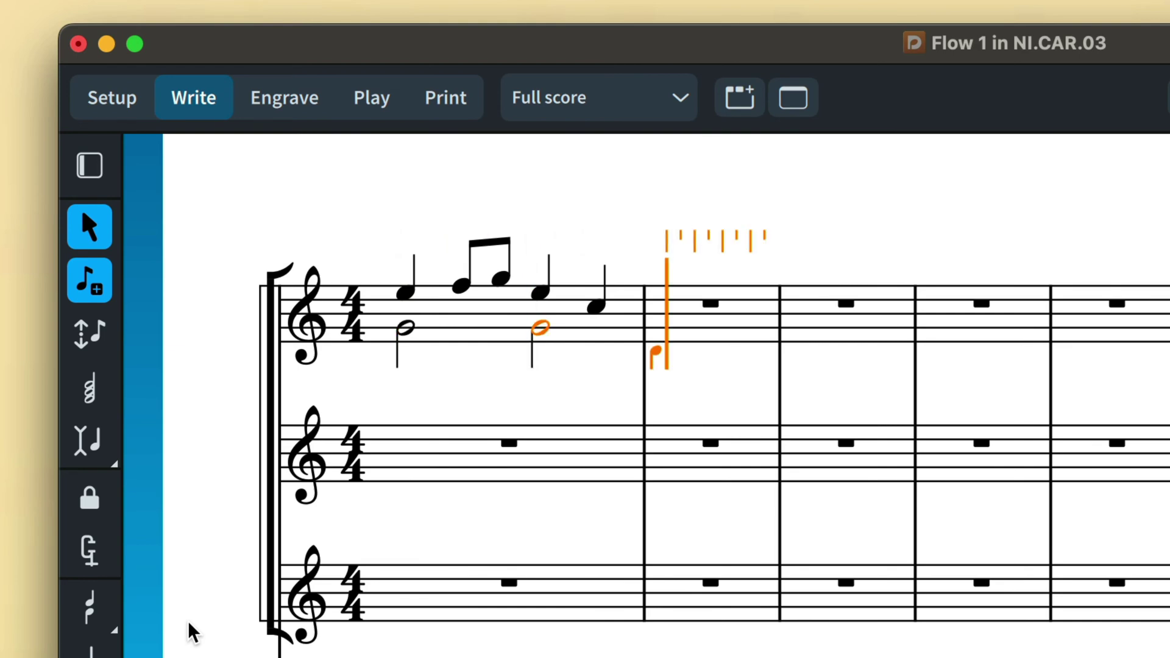
Step: Enter a half-note G–C–E–G chord at the start of bar 2 with chord input
key(6)
click(102, 396)
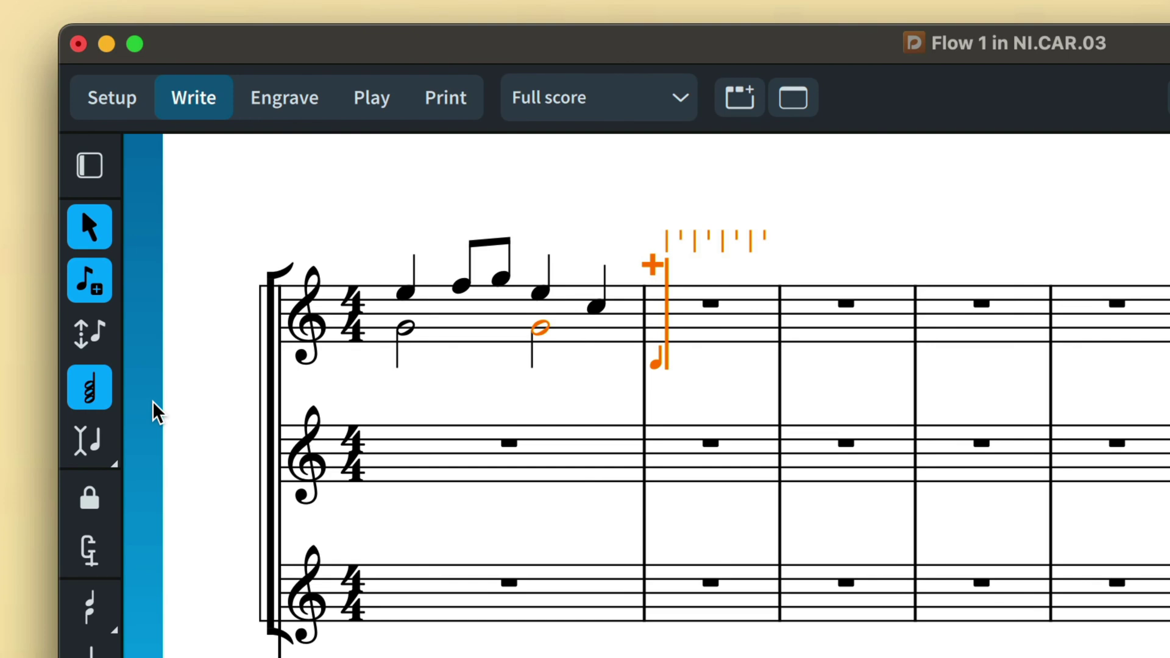
key(g)
key(c)
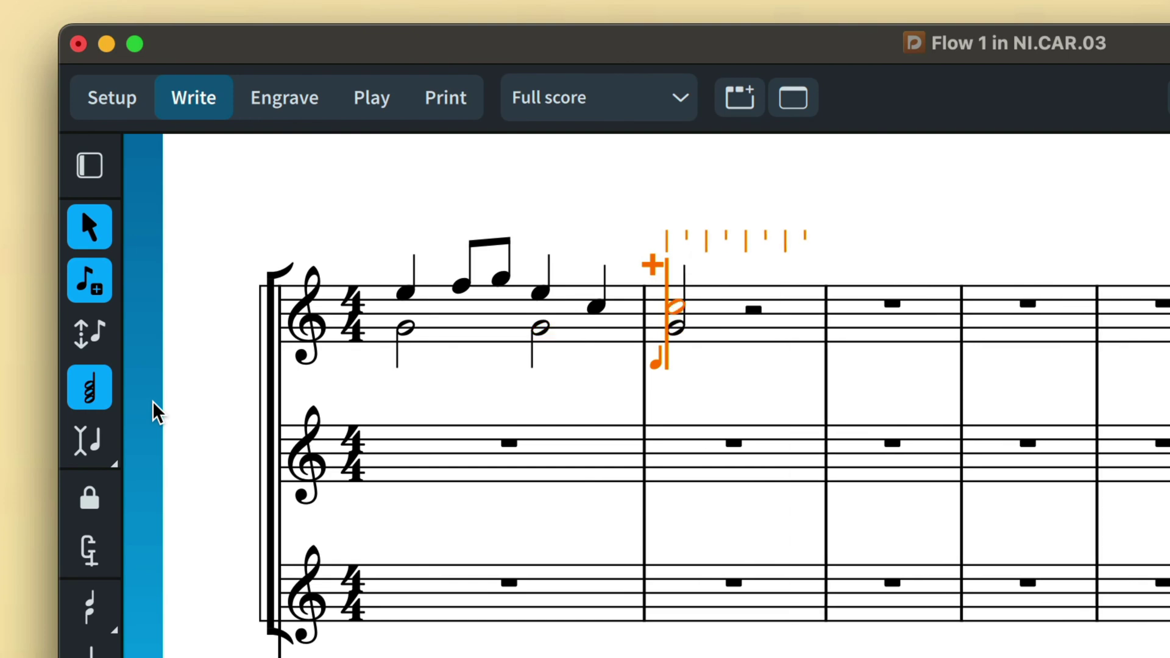
key(e)
key(g)
key(space)
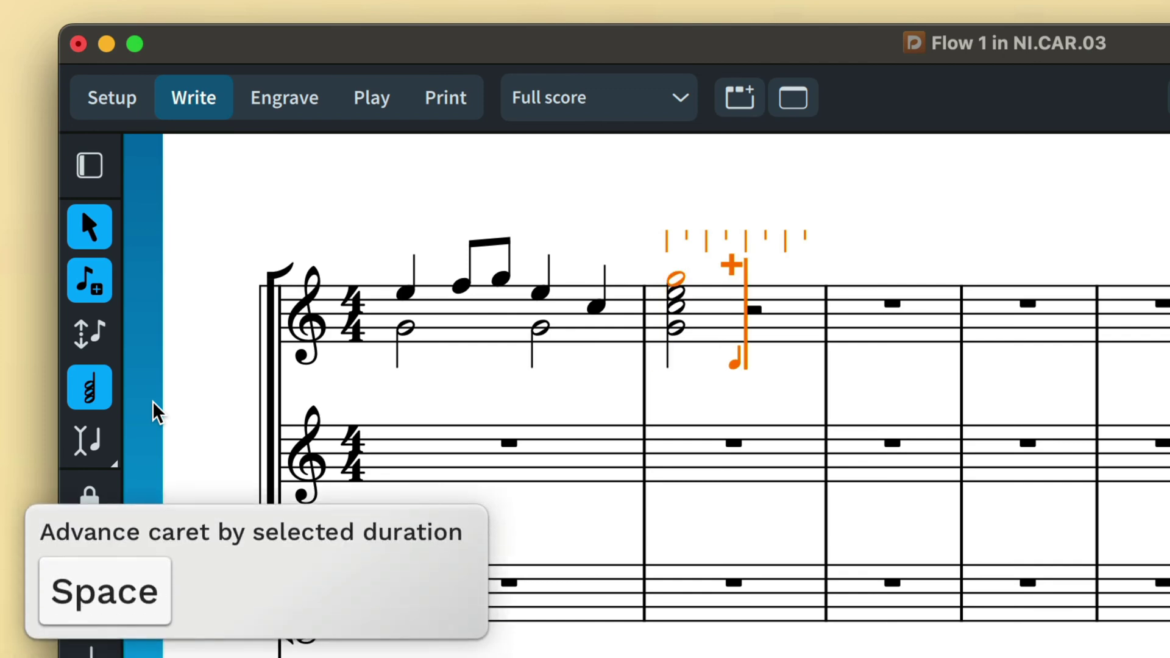
click(100, 396)
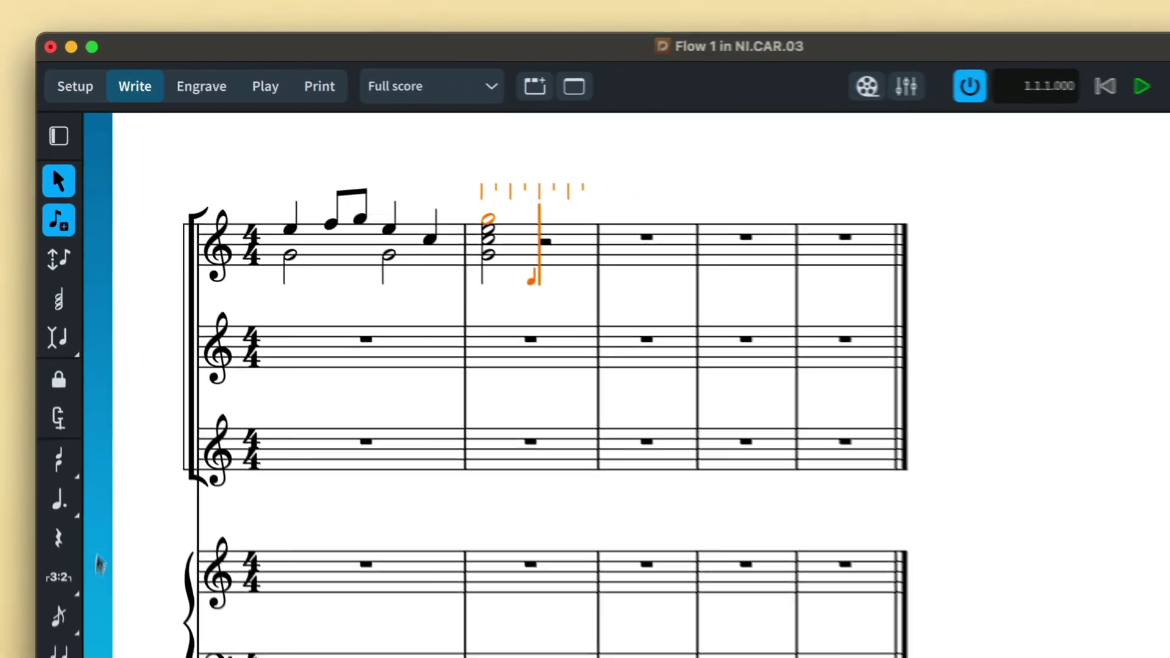
Step: Add grace notes G, A and B before the high C in bar 2
click(59, 616)
key(g)
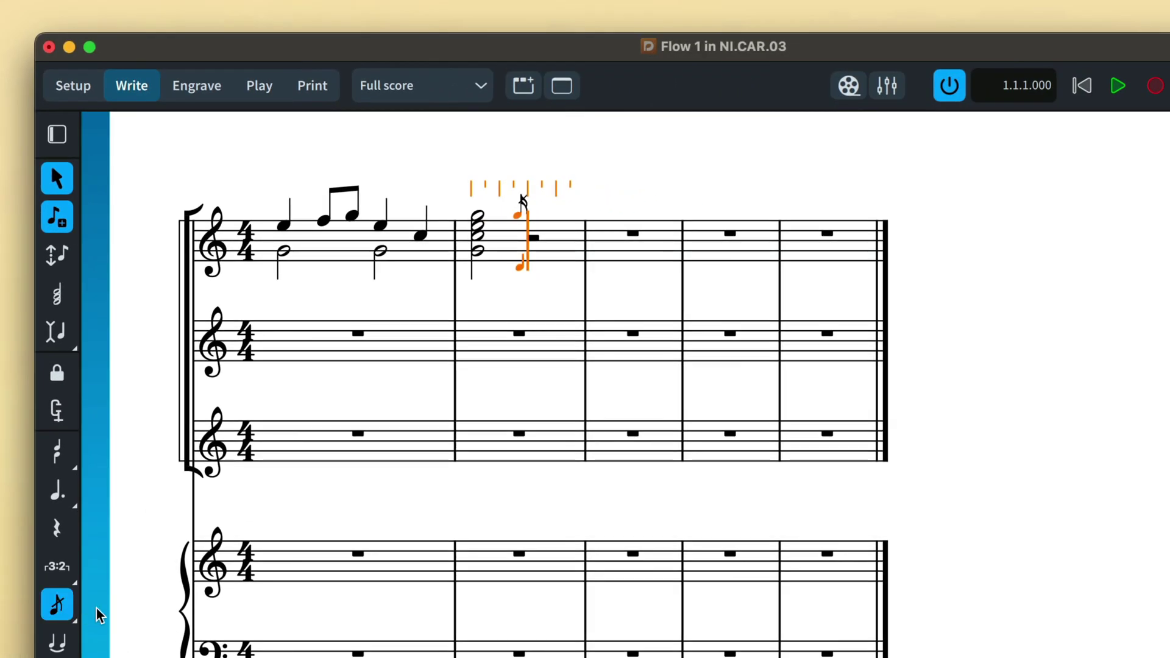
key(a)
key(b)
key(slash)
key(c)
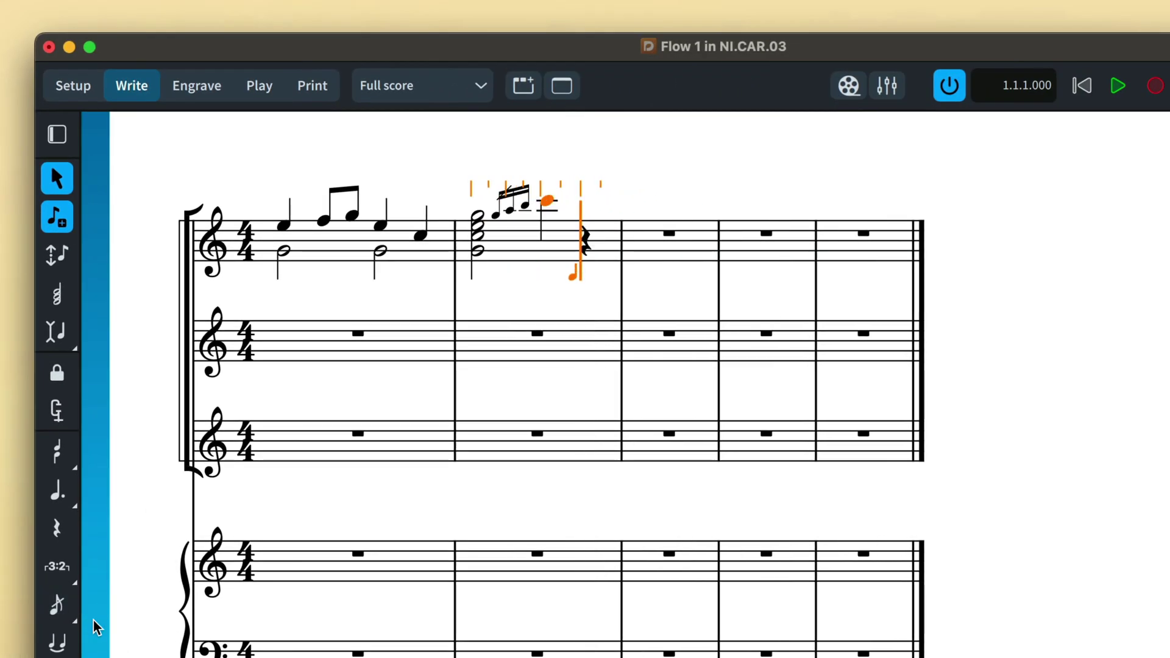
Step: Insert C and D quarters at bar 1's start, then a C shifting all staves, in Insert mode
key(super+Left)
key(super+Left)
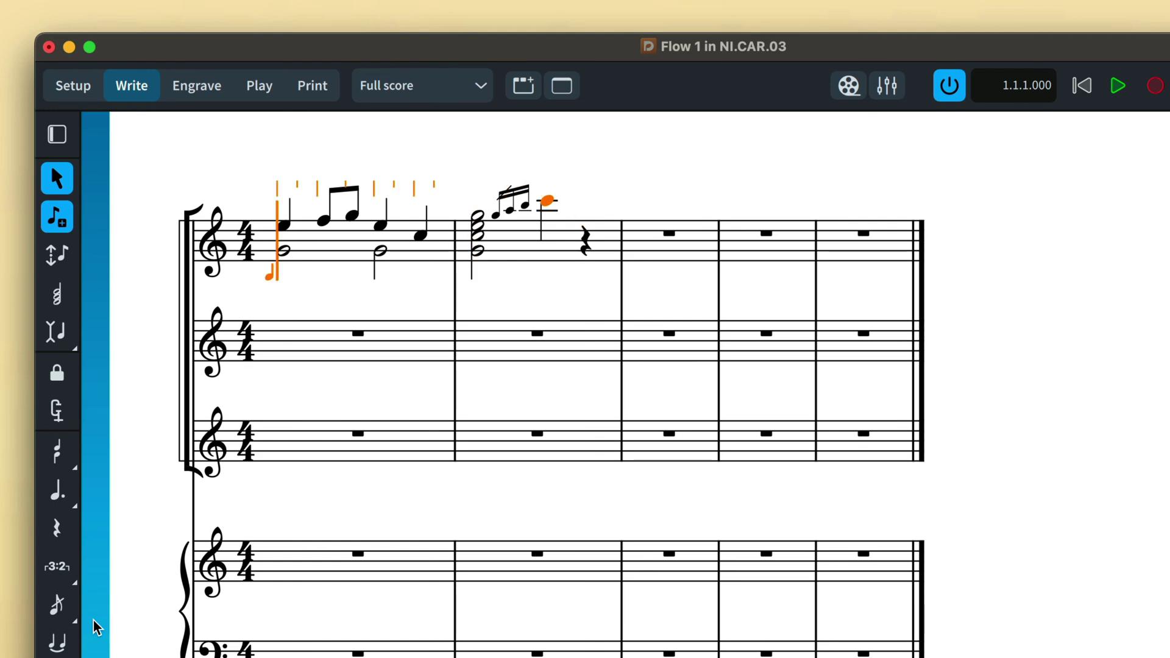
click(68, 338)
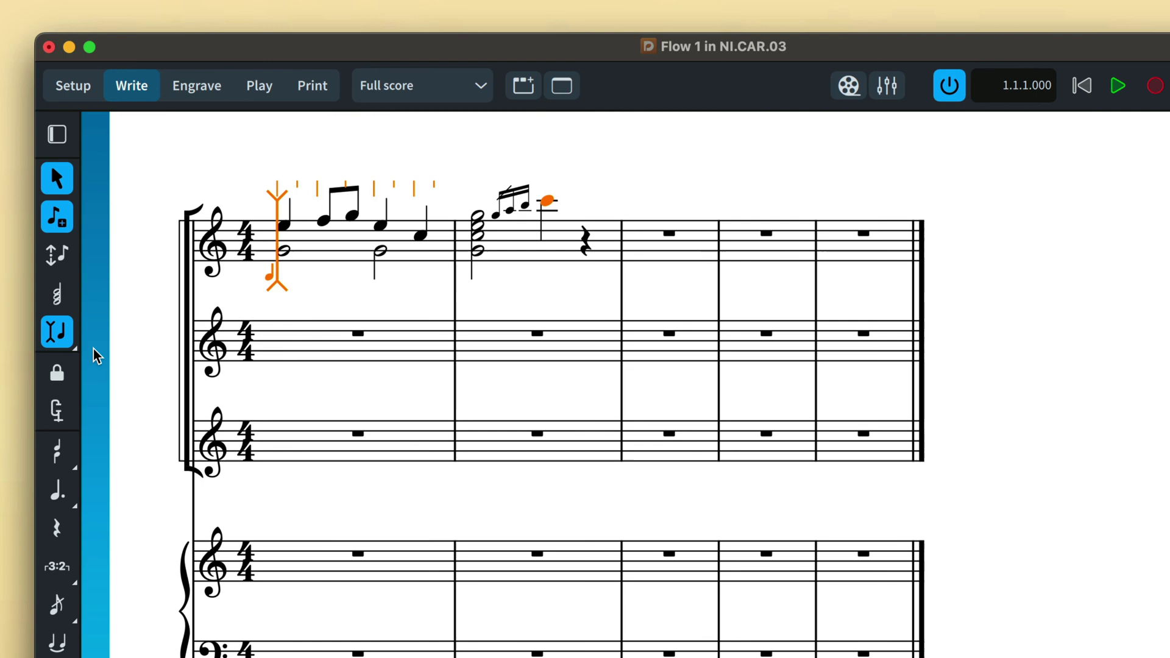
key(c)
key(d)
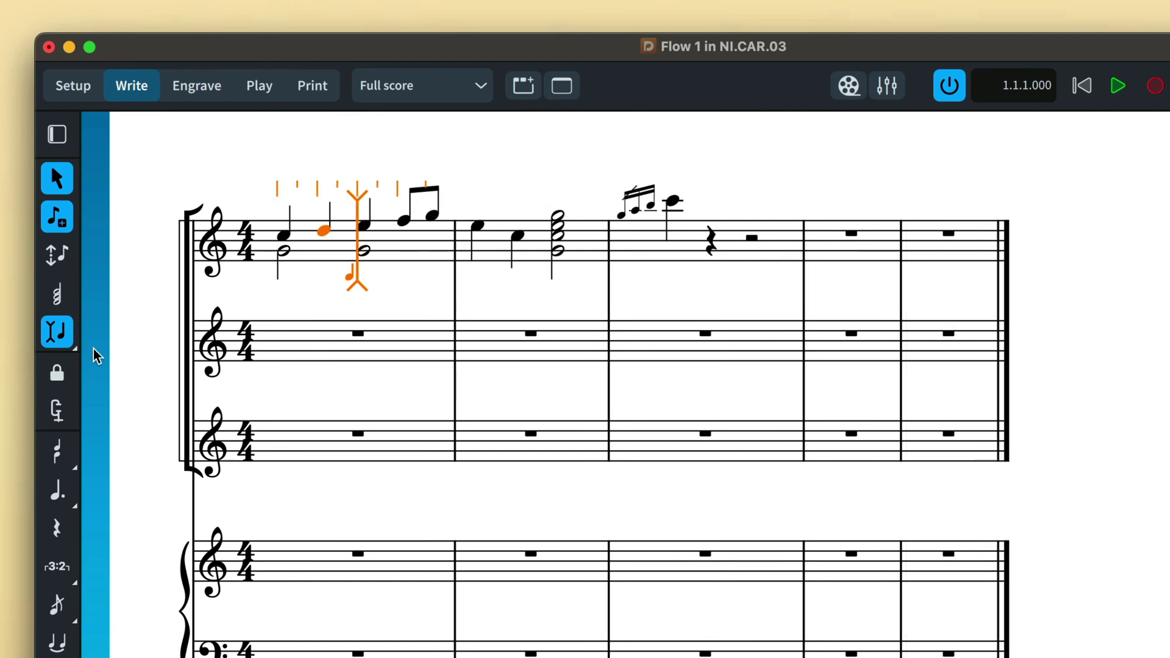
key(shift+alt+i)
key(c)
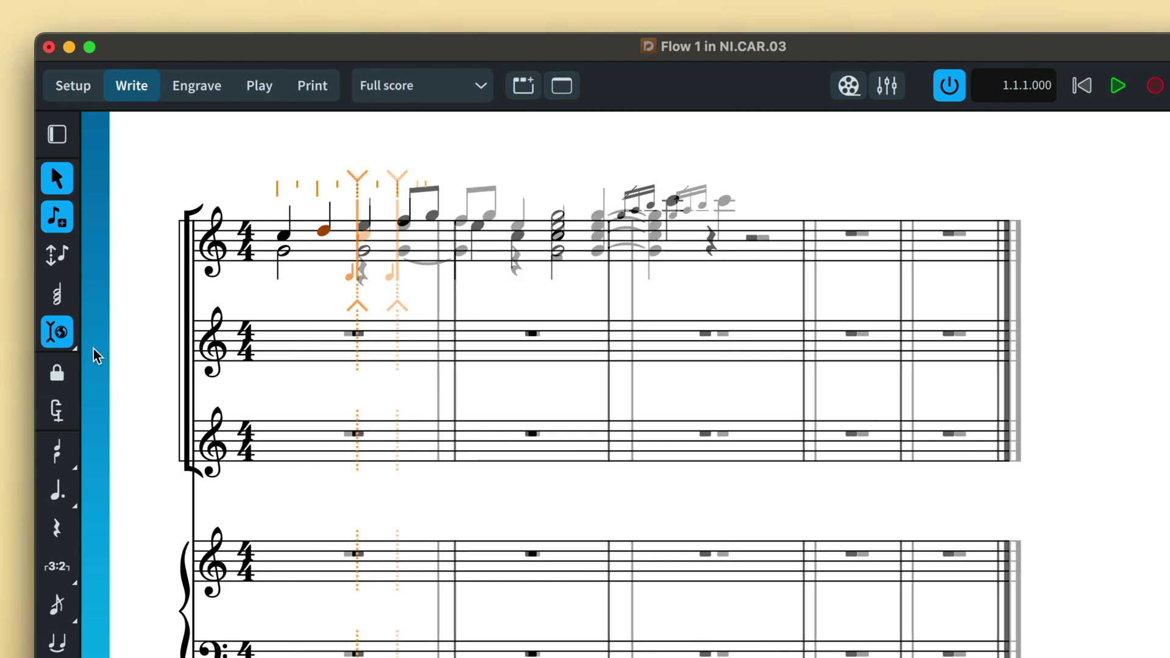
key(i)
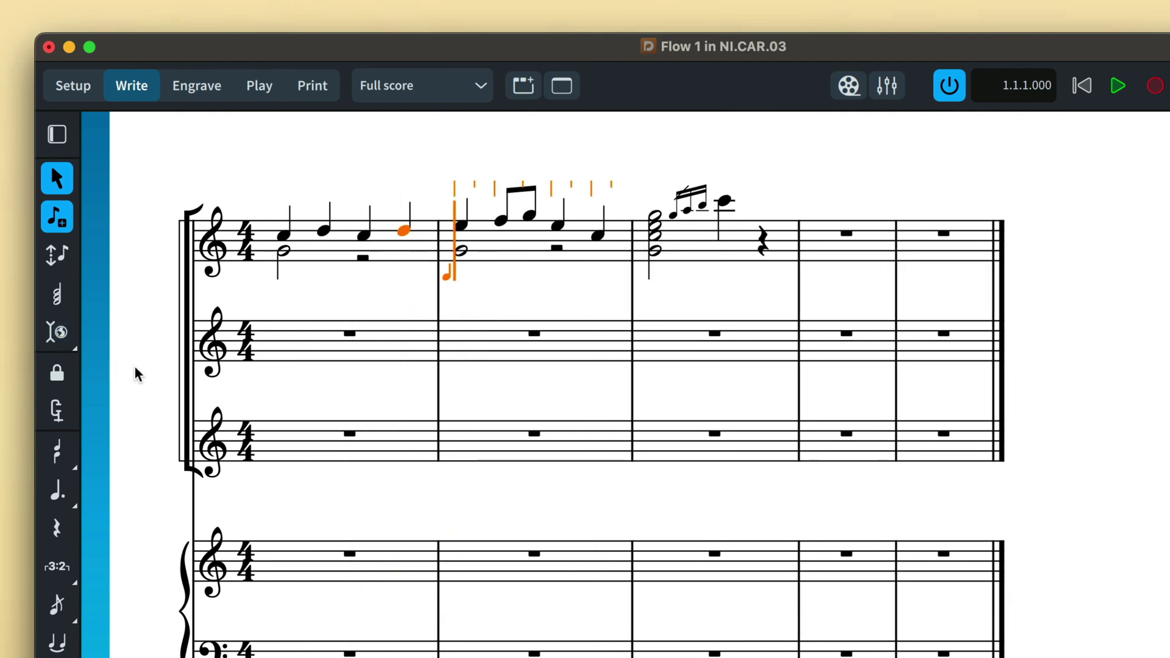
key(super+Right)
key(super+Right)
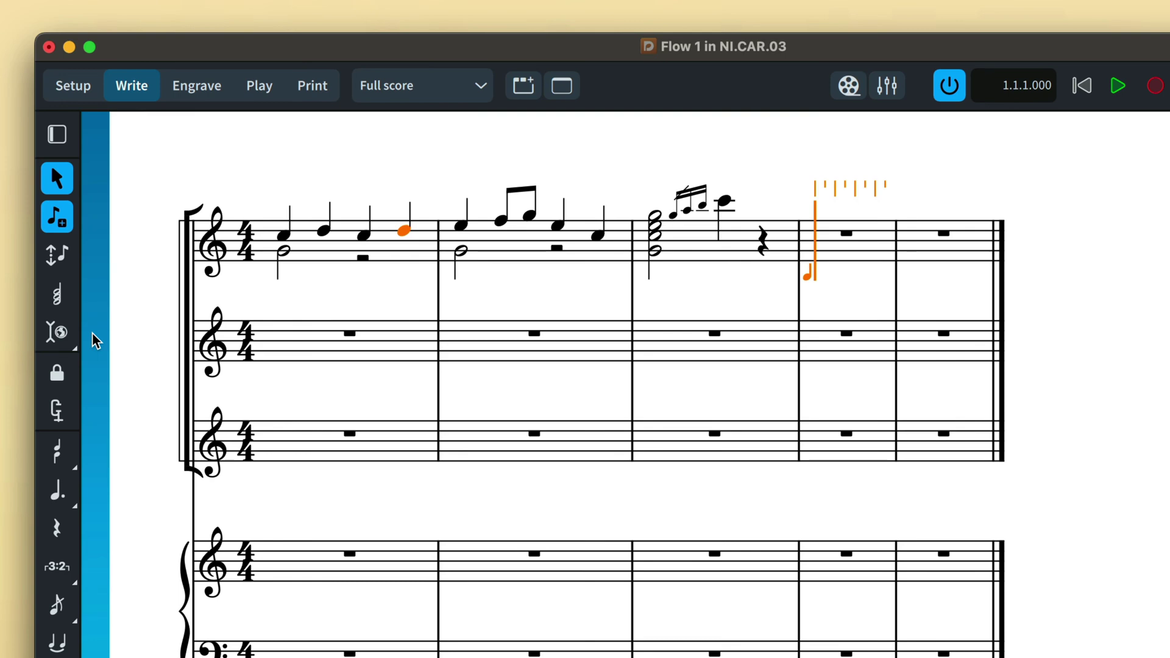
Step: Extend the input caret down to include the second staff
key(shift+Down)
key(shift+Down)
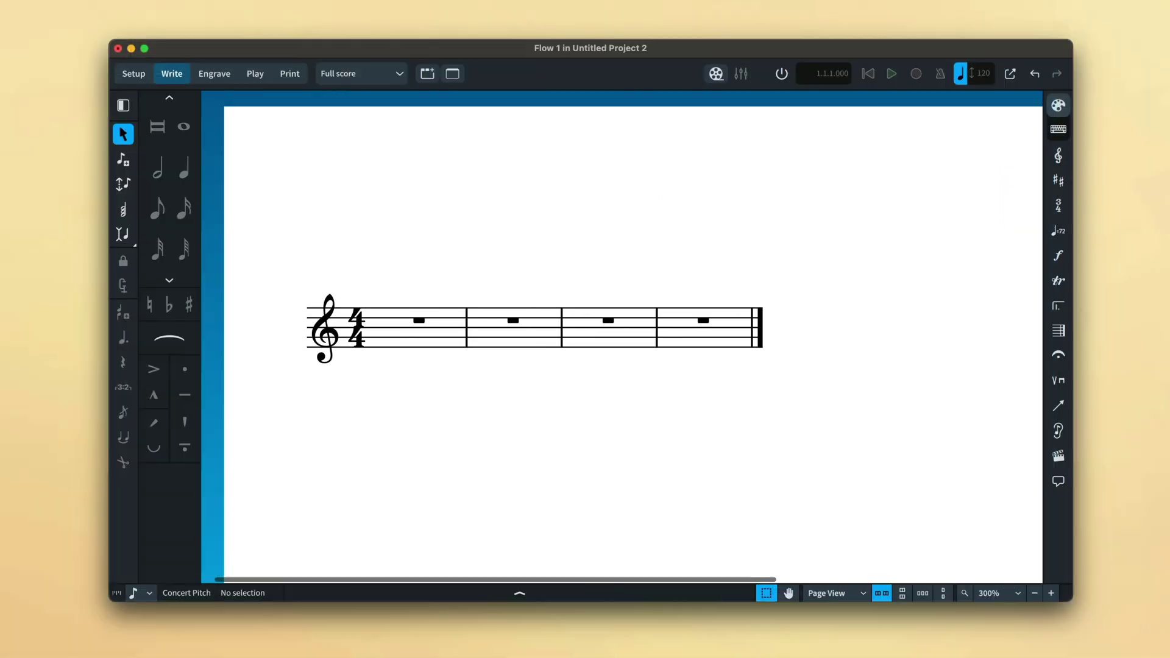
Step: Write bar 1 marked p crescendo: C and D quarters, then an E half note reaching f
key(shift+n)
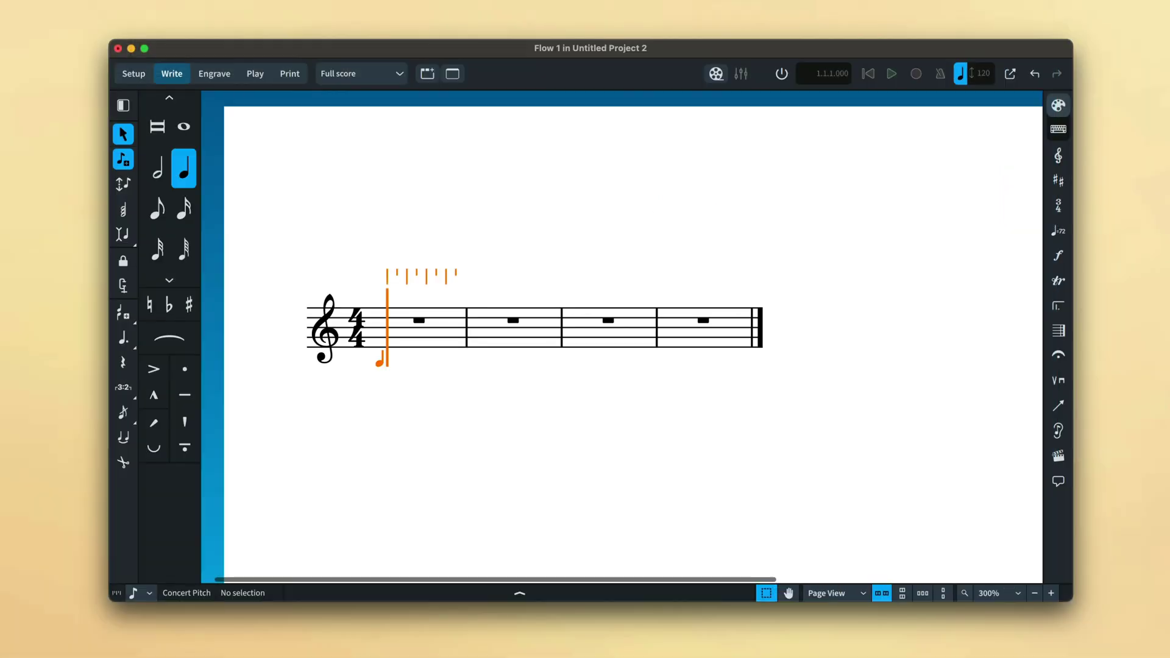
key(shift+d)
text(p<)
key(Return)
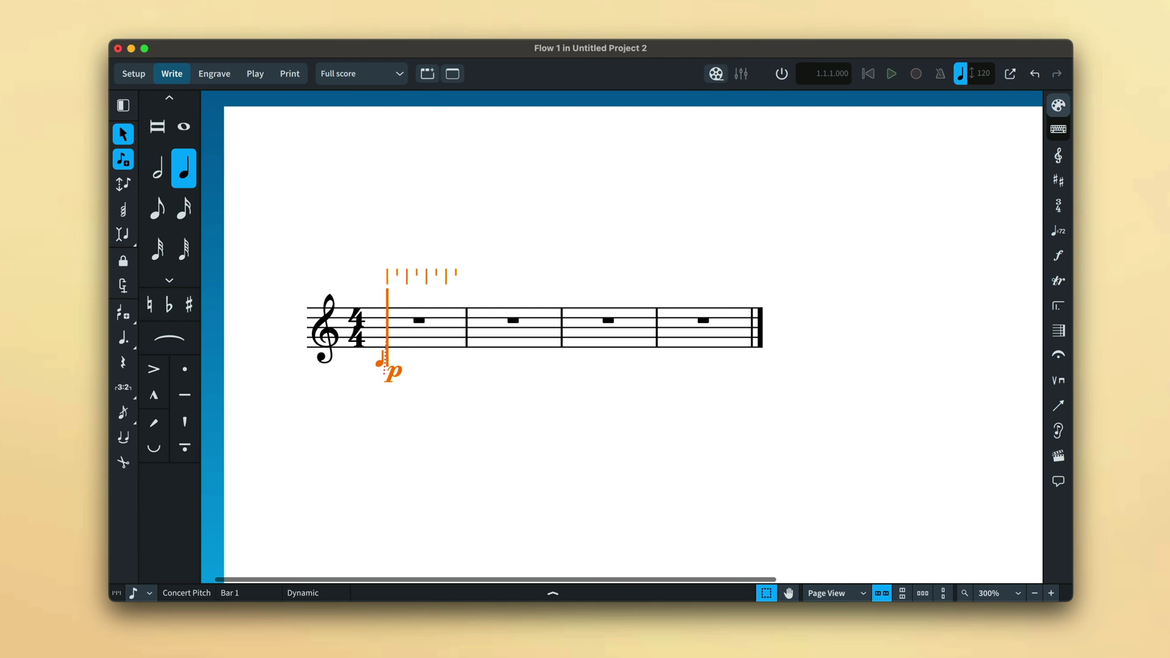
key(c)
key(d)
key(6)
key(e)
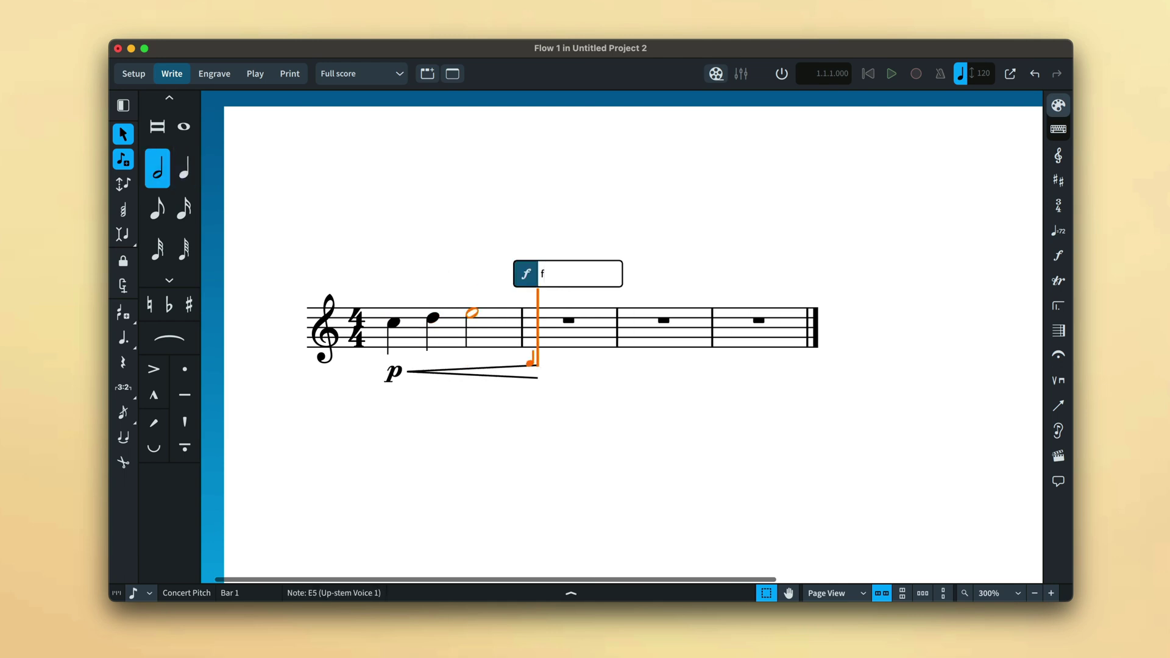
key(Return)
Step: Enter a whole-note F with a trill in bar 2
key(shift+o)
text(tr)
key(Return)
key(8)
key(f)
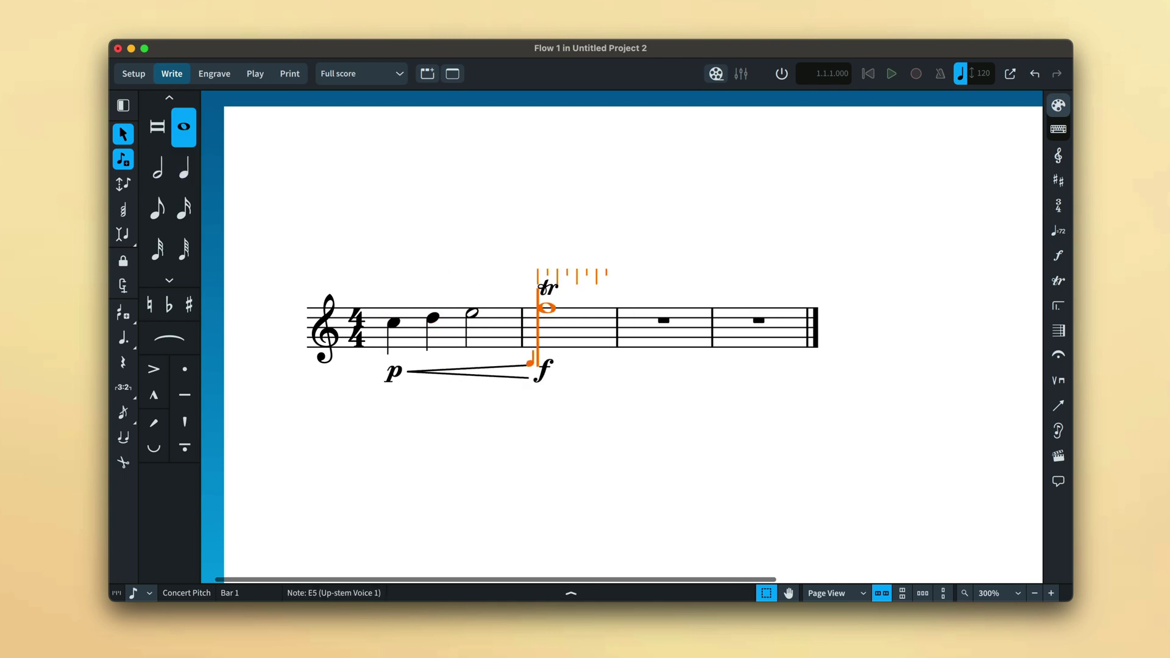
Step: Add down-bow slurred eighths E, D, C, B in bar 3
key(shift+p)
text(downbow)
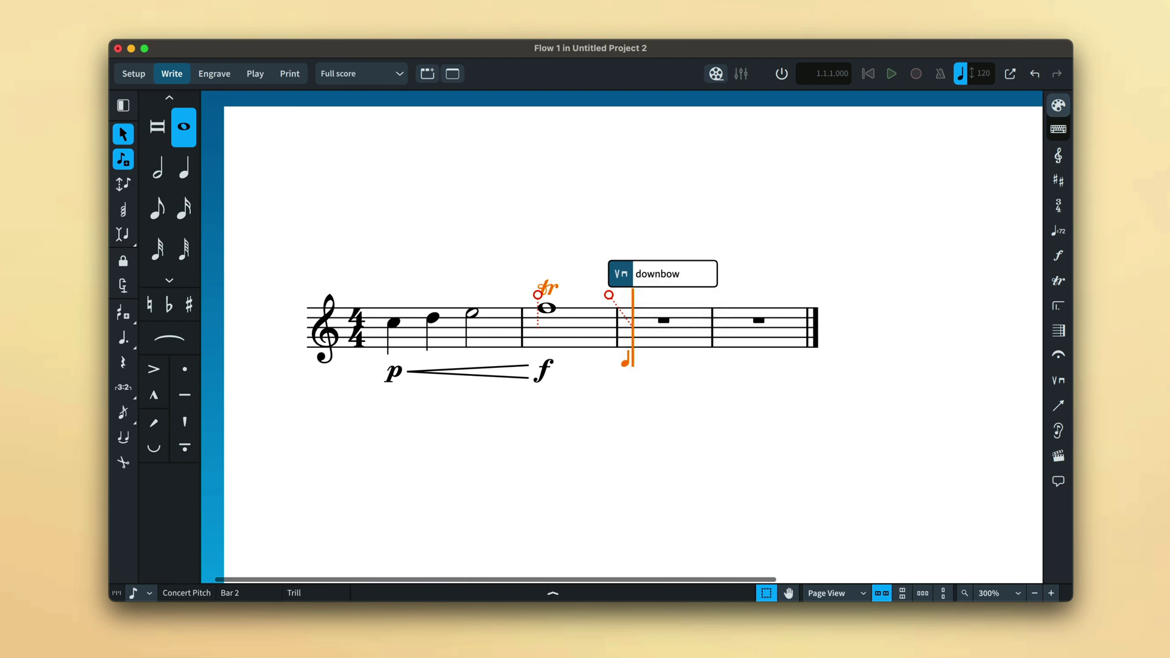
key(Return)
key(6)
key(e)
key(s)
key(d)
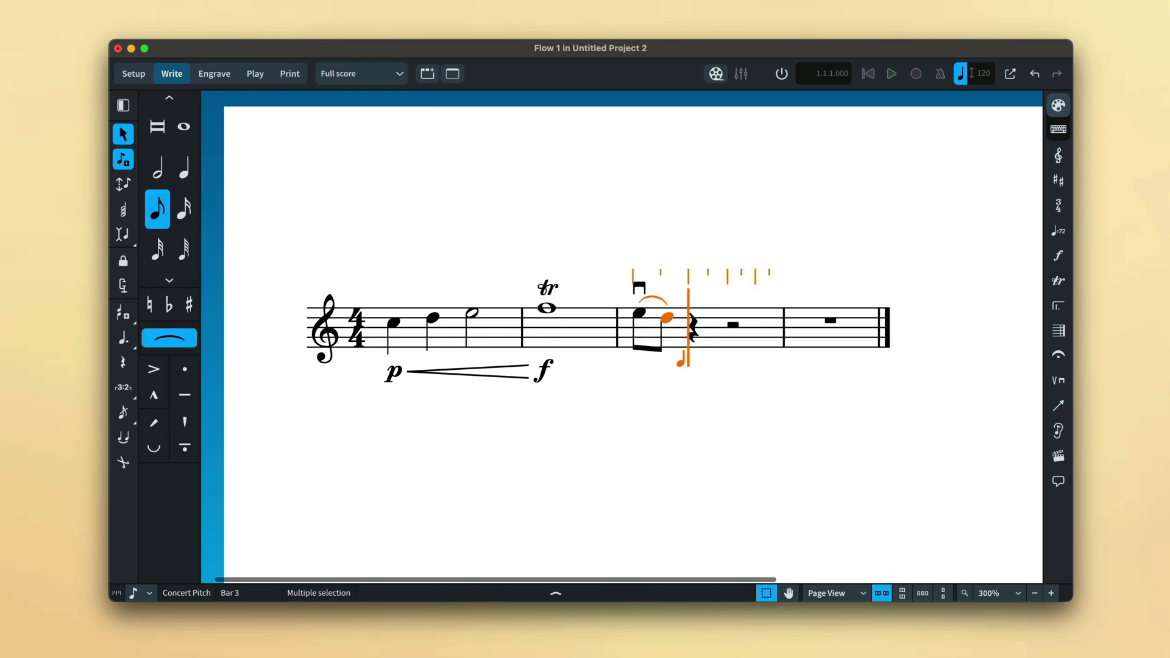
key(c)
key(b)
key(s)
Step: Mark rit. and finish bar 3 with C and G quarter notes
key(shift+t)
text(rit.)
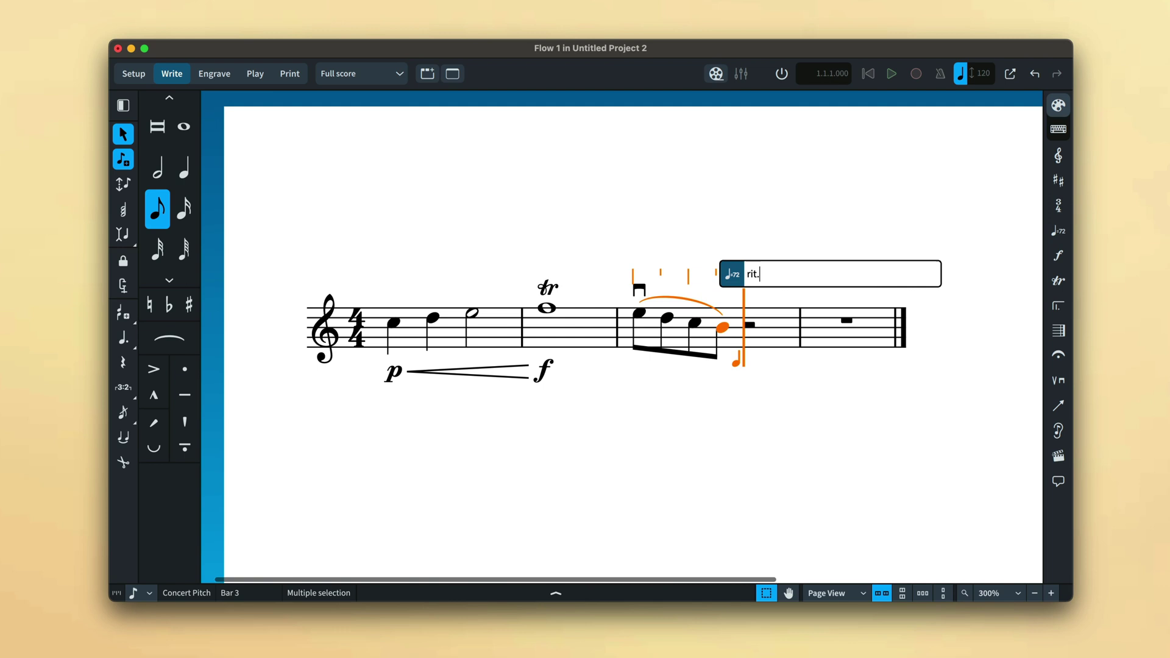
key(Return)
key(7)
key(c)
key(g)
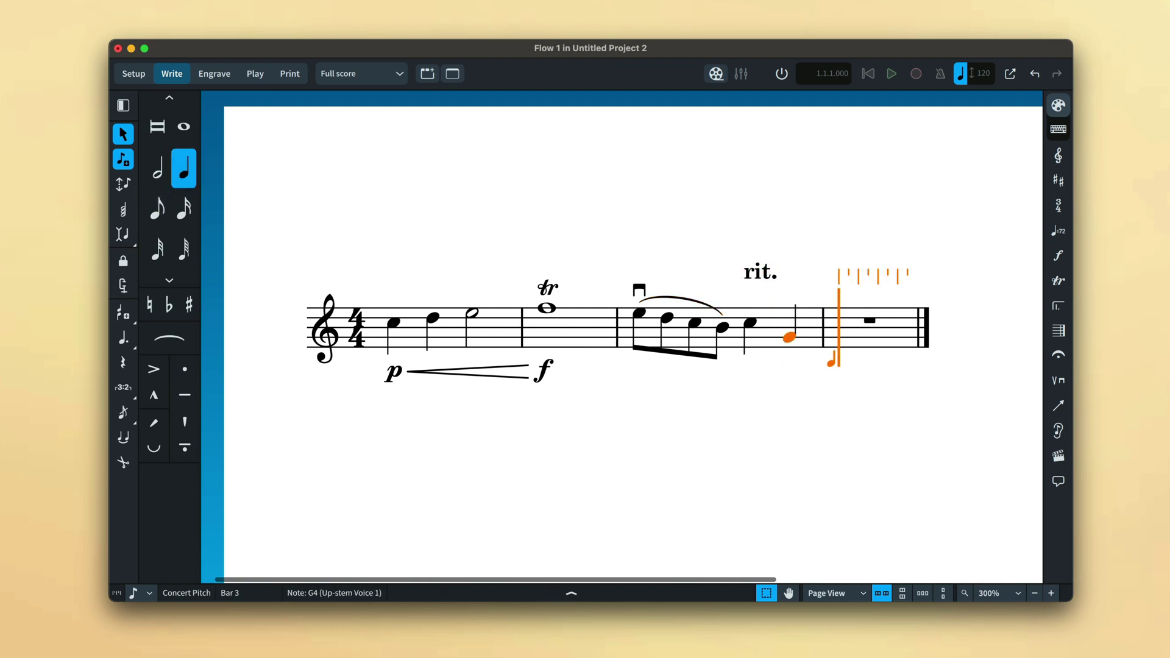
Step: End with a C5 whole note under a fermata in bar 4
key(shift+h)
text(fermata)
key(Return)
key(8)
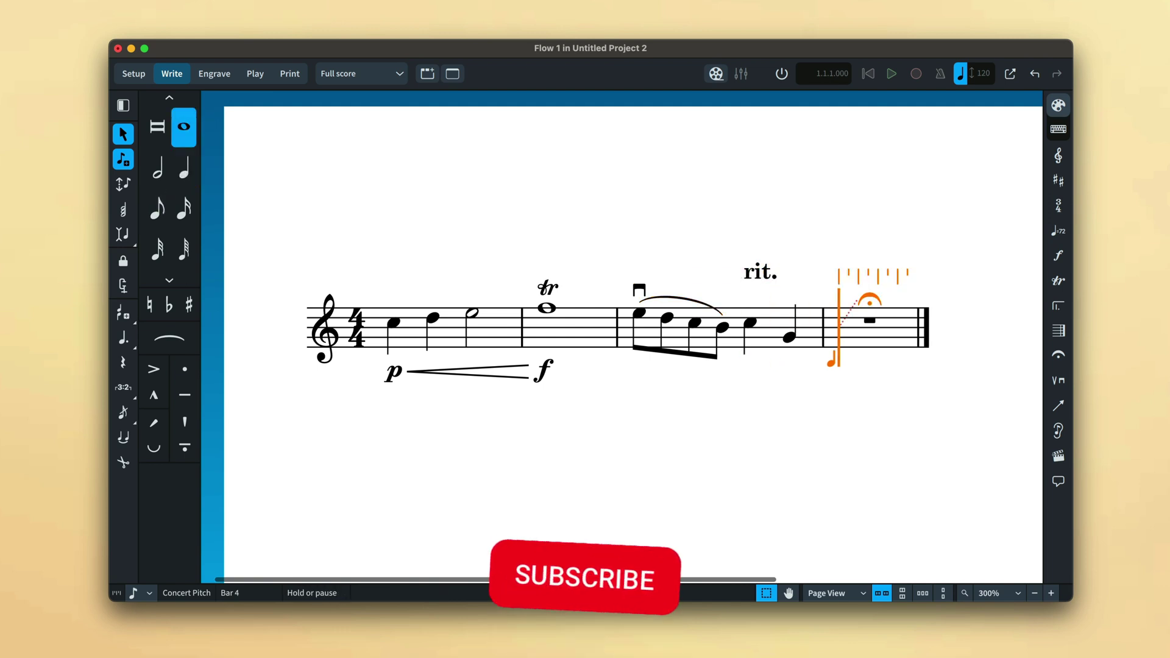
key(c)
key(Escape)
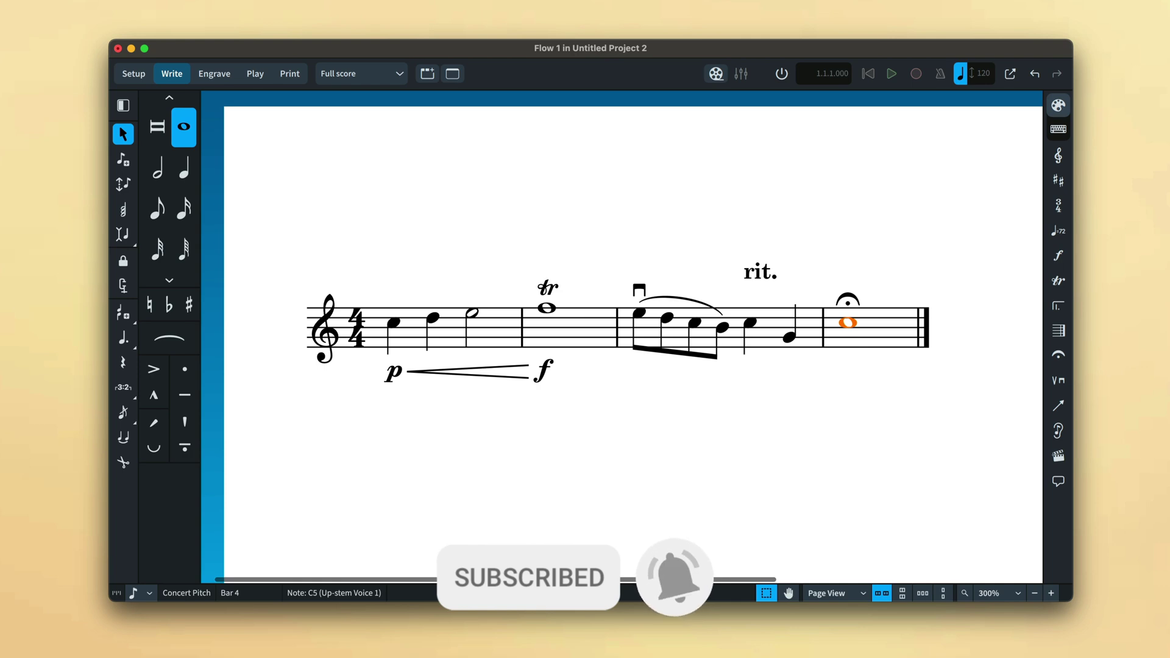